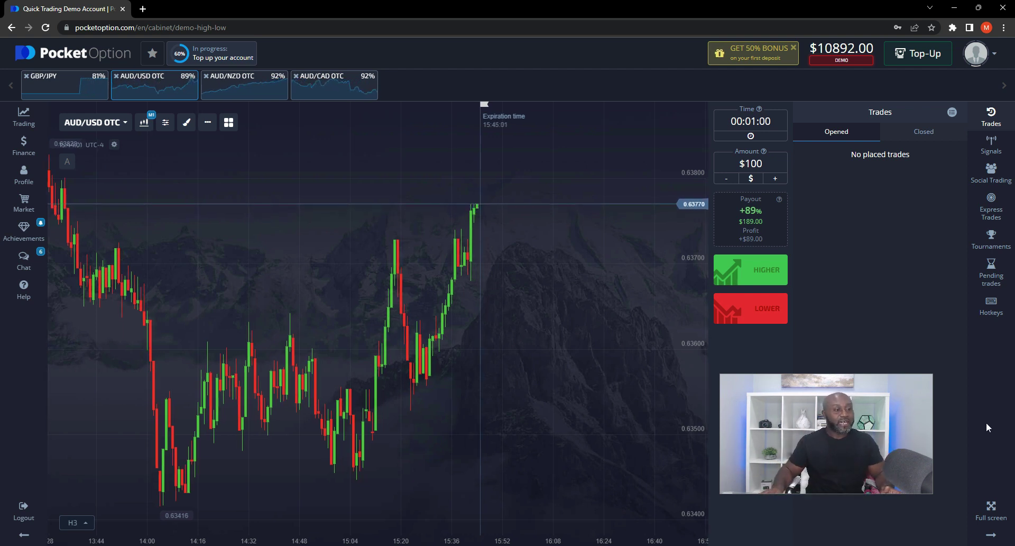
- Read the USD/CHF trade signal in the text note and return to the trading platform
key(alt+Tab)
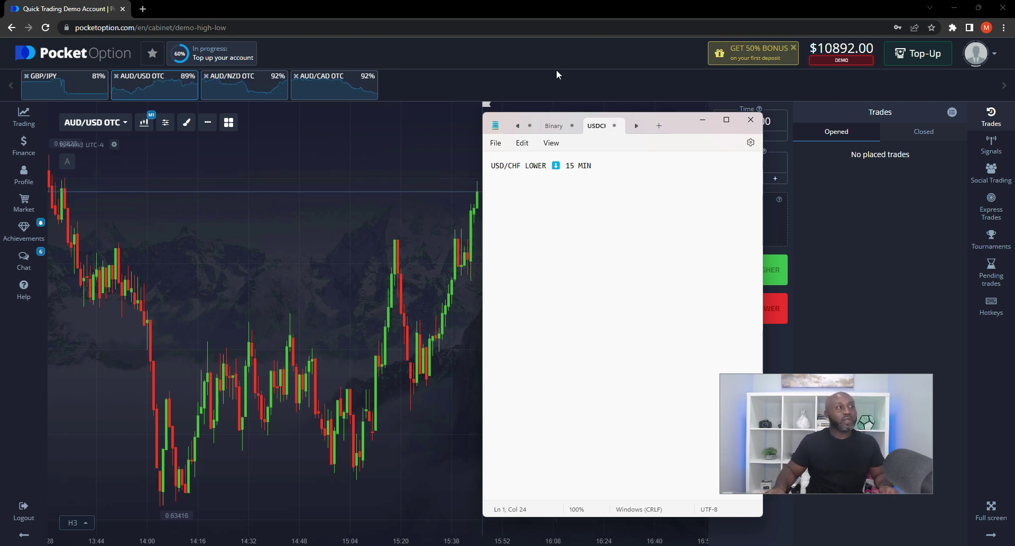
click(374, 358)
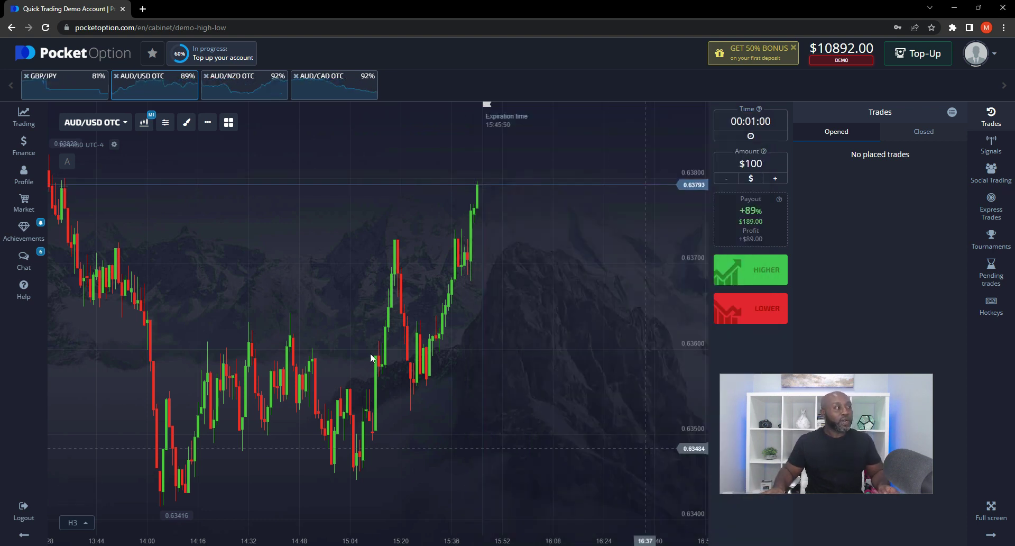
- Add AUD/CHF OTC to the favorite assets, look over the favorites, and return to the currencies list
click(91, 127)
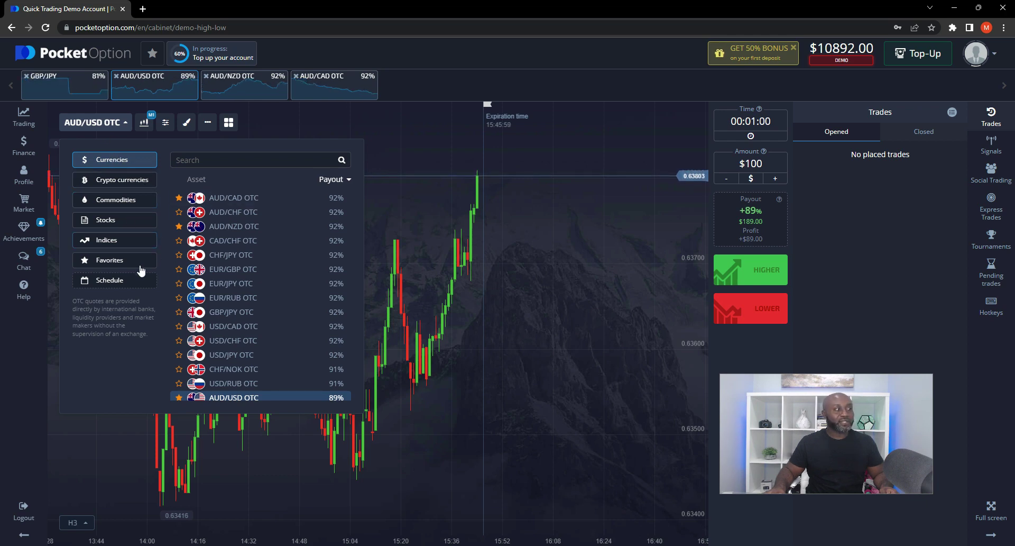
click(179, 211)
click(109, 260)
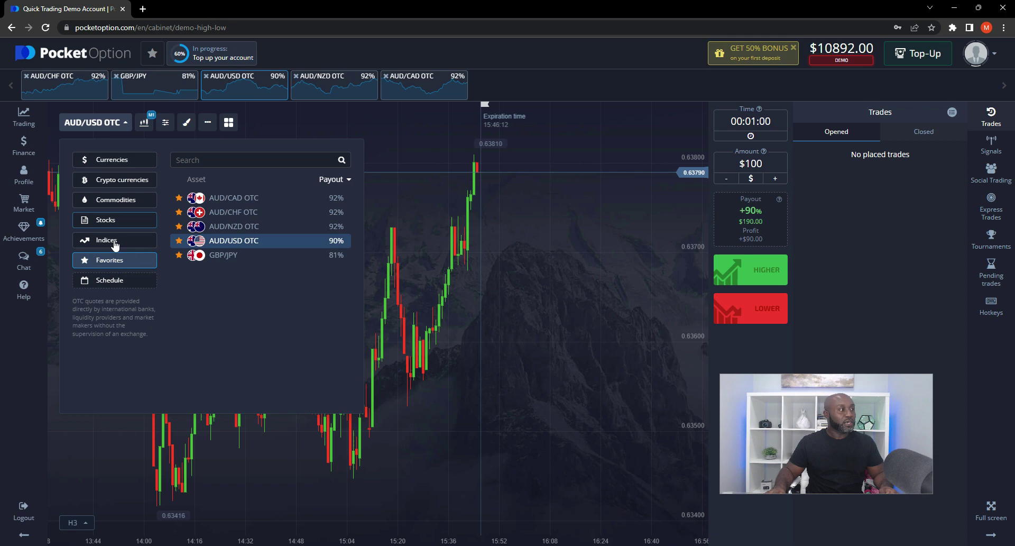
click(117, 159)
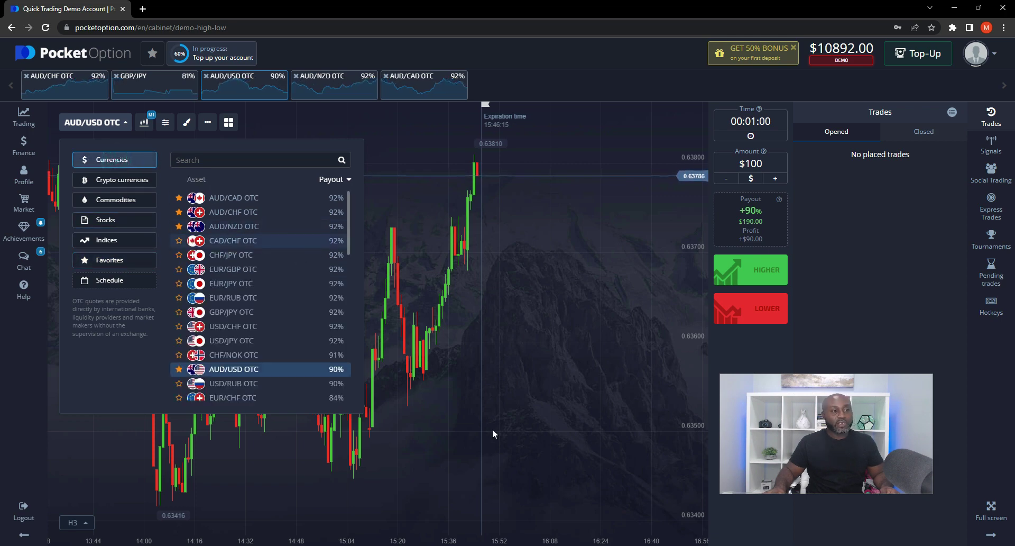
- Check the signal note for the pair, search the assets for usdchf, and switch the chart to USD/CHF
click(694, 543)
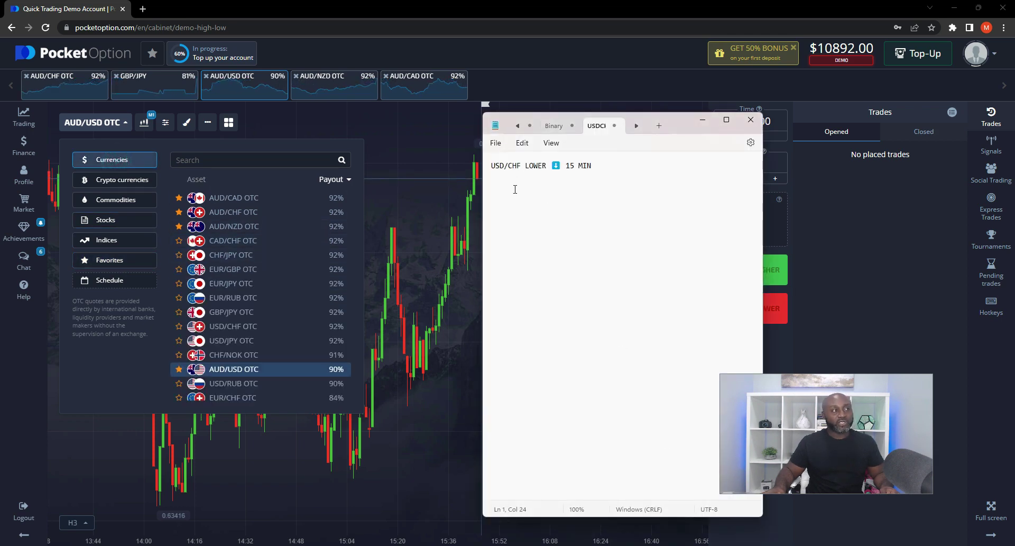
click(248, 159)
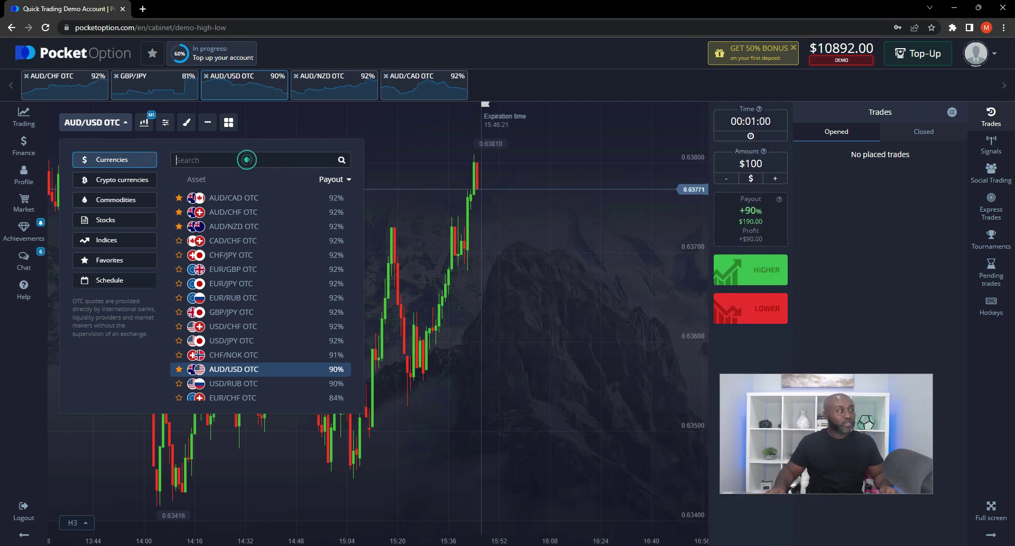
text(usdchf)
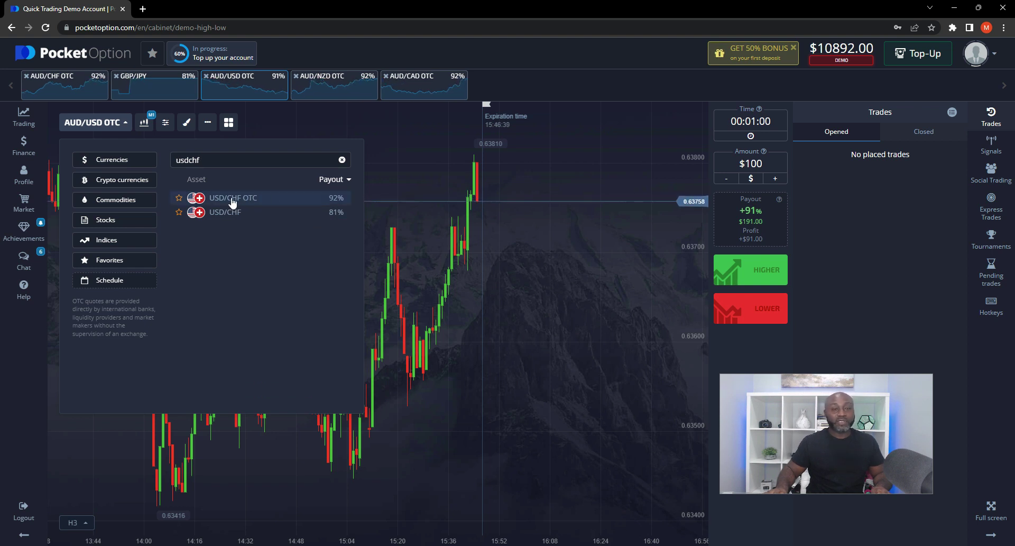
click(254, 221)
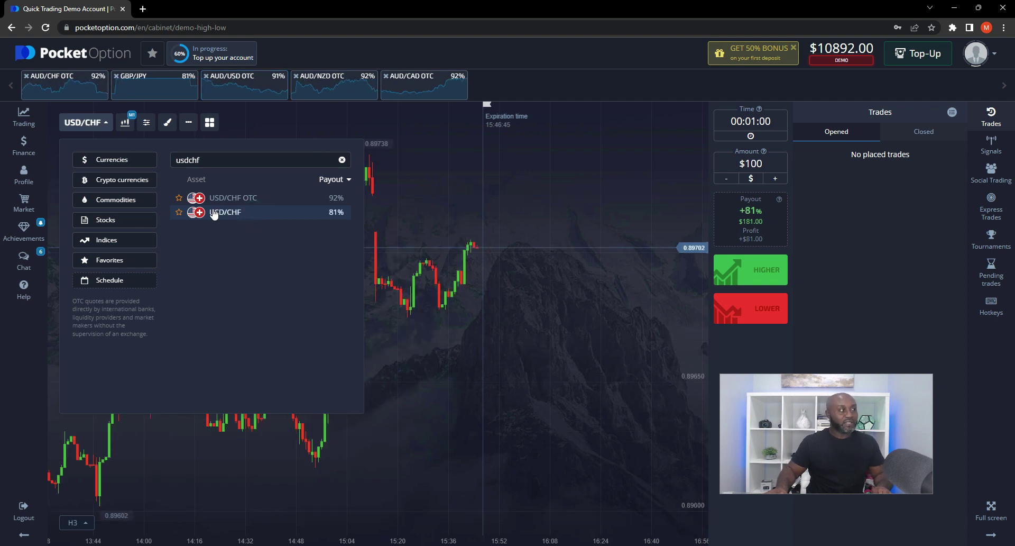
click(251, 122)
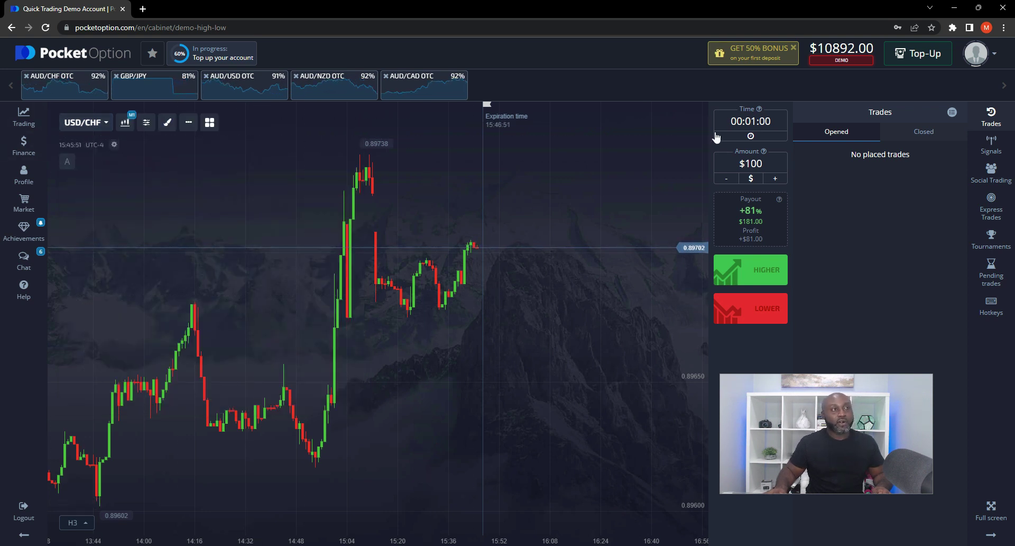
- Check the trade direction and duration in the signal note and return to the trading platform
key(alt+Tab)
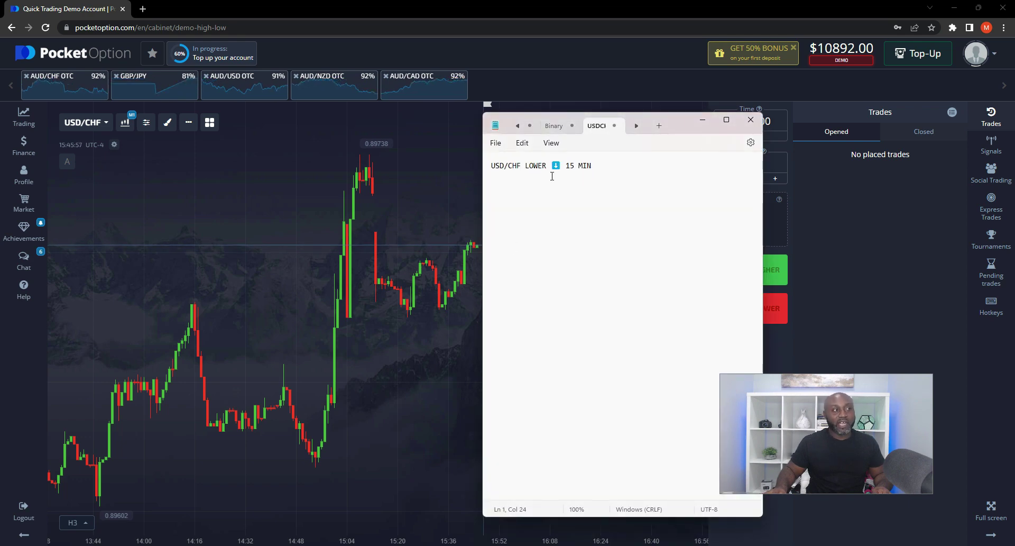
click(605, 83)
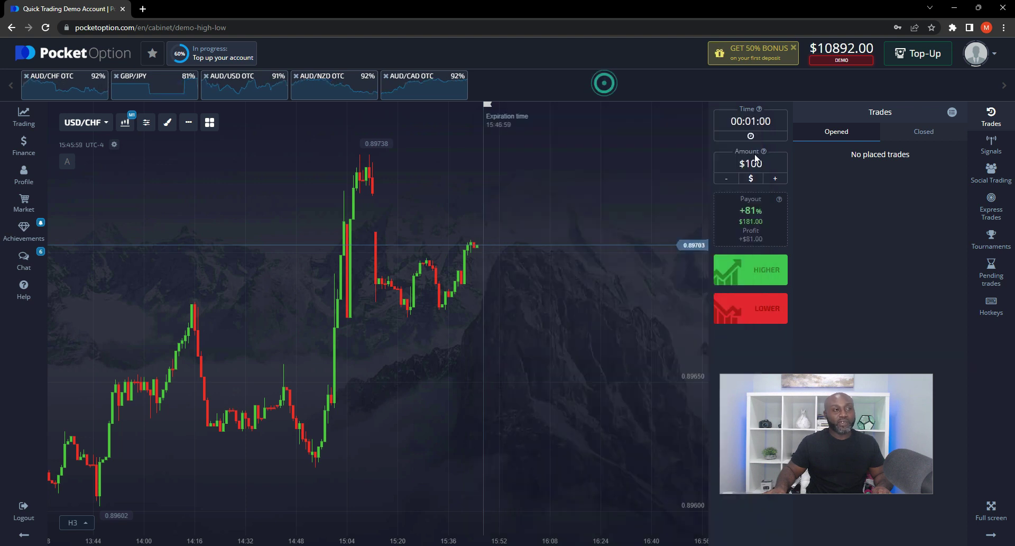
- Try a fixed clock-time expiration with the +M3 offset, and switch back to the countdown duration mode
click(749, 114)
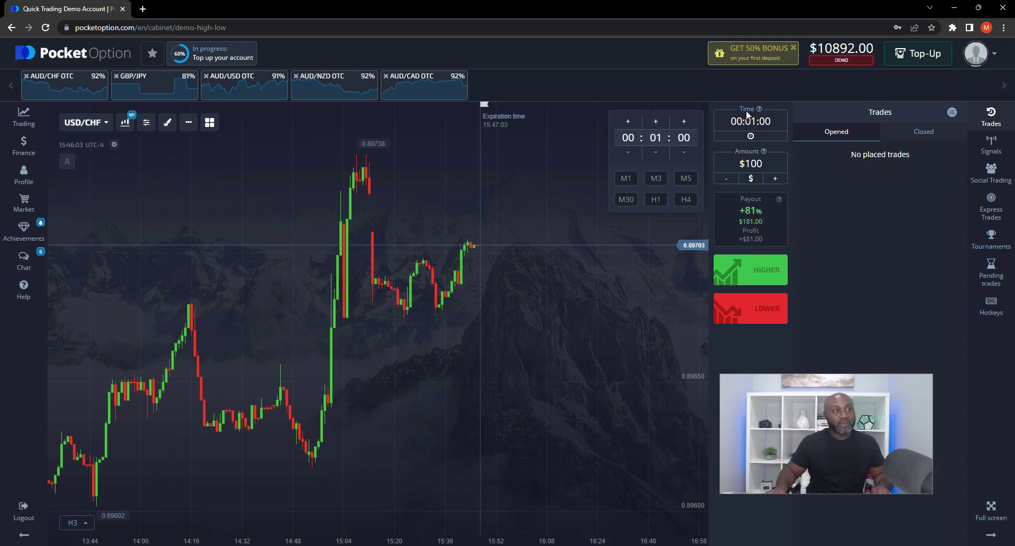
click(751, 136)
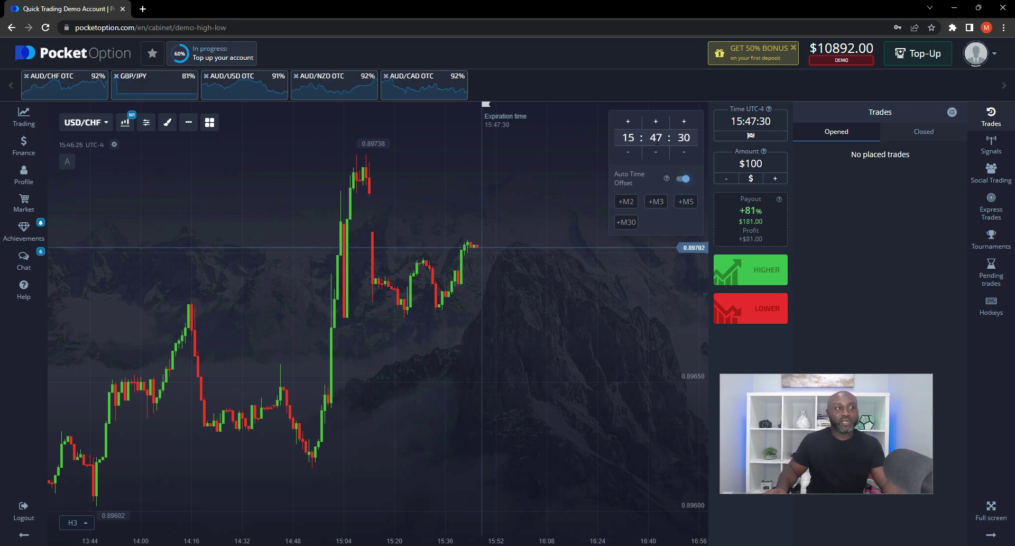
click(656, 202)
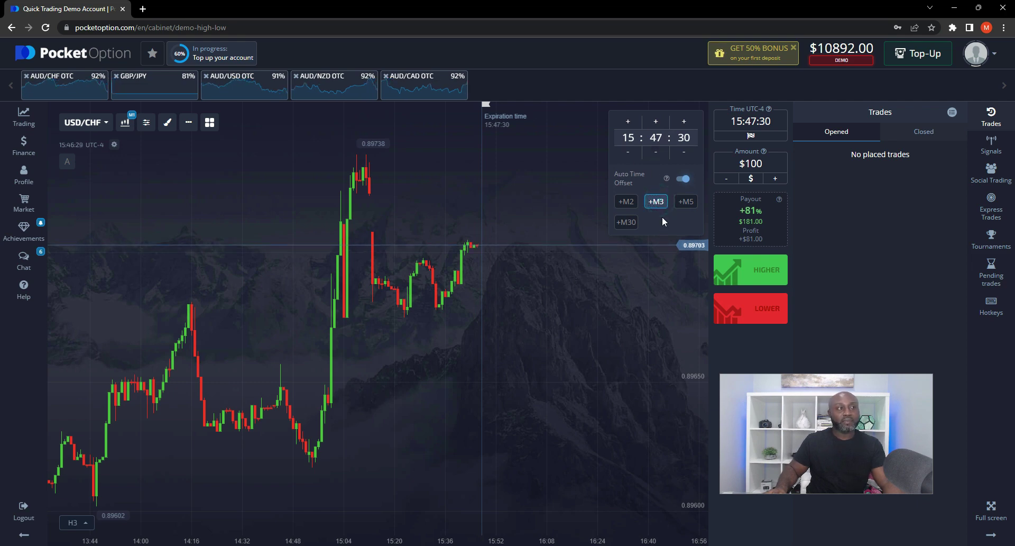
click(744, 106)
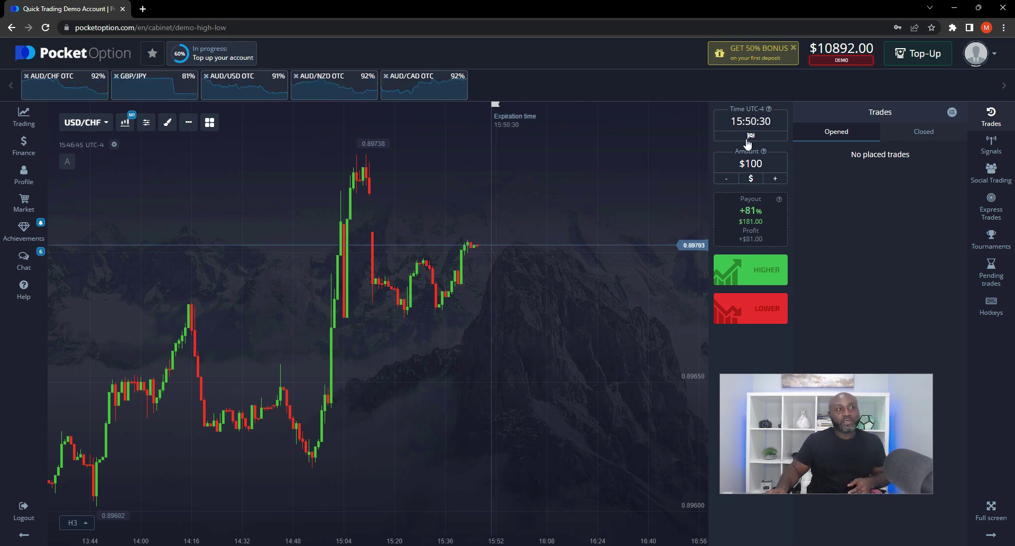
click(751, 136)
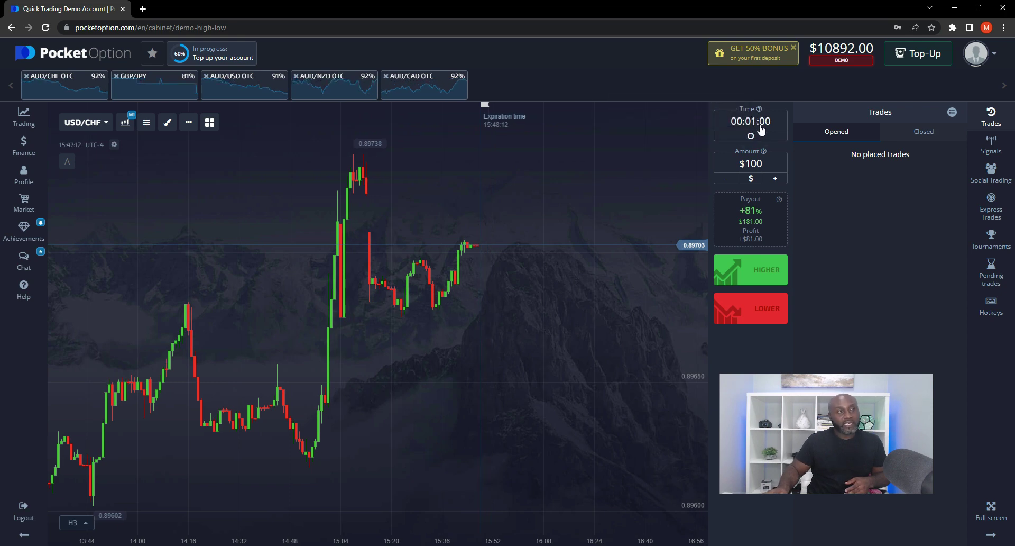
- Set the trade's expiration duration to 15 minutes (00:15:00), starting from the M5 preset
click(755, 126)
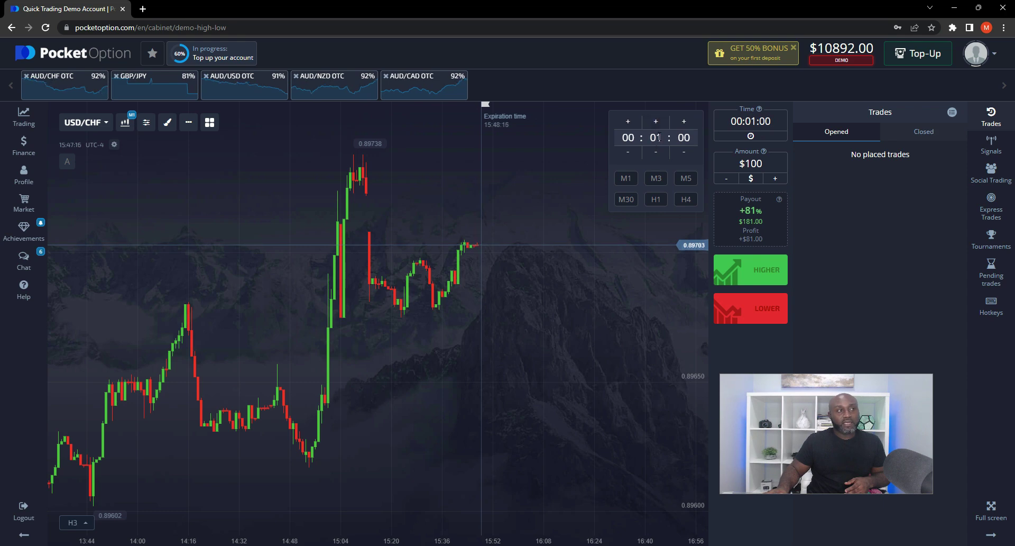
drag(660, 137, 648, 136)
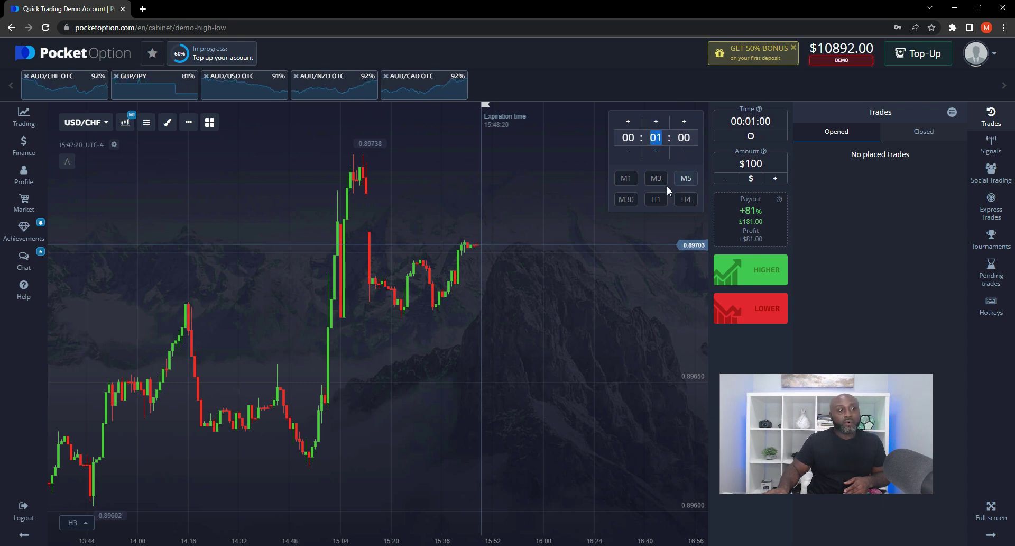
click(686, 178)
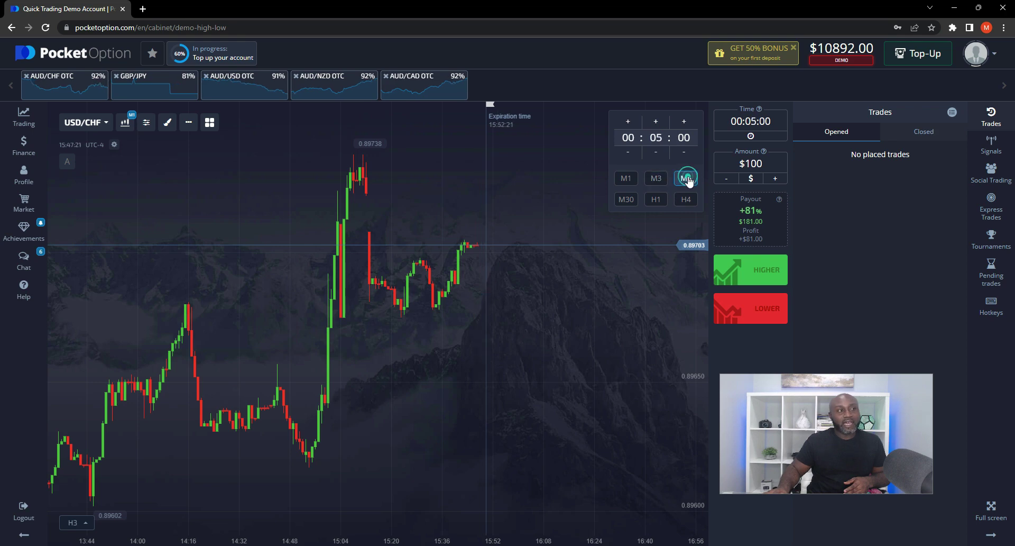
click(656, 122)
click(656, 122)
click(655, 122)
click(656, 122)
click(656, 121)
click(655, 121)
click(656, 122)
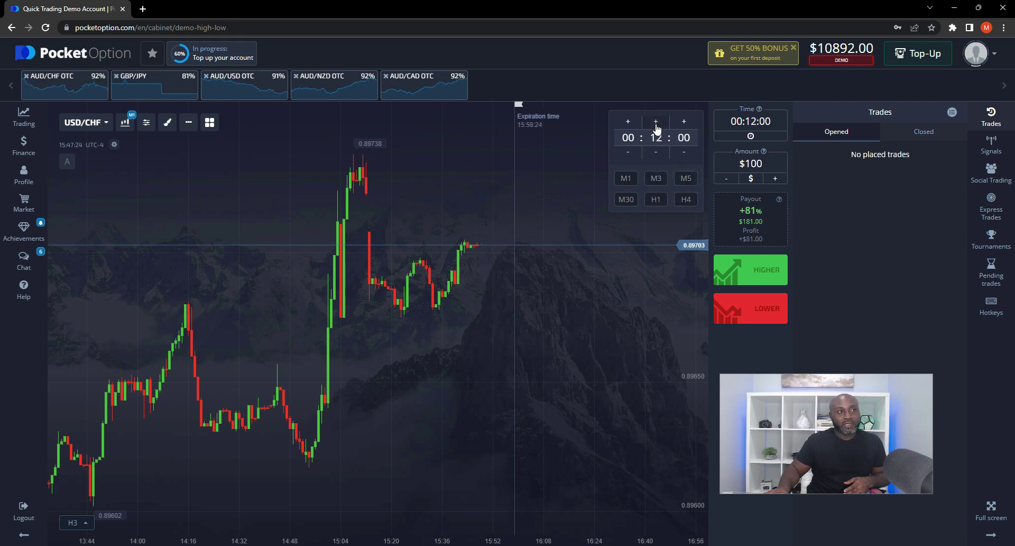
click(655, 122)
click(656, 122)
click(656, 121)
click(656, 122)
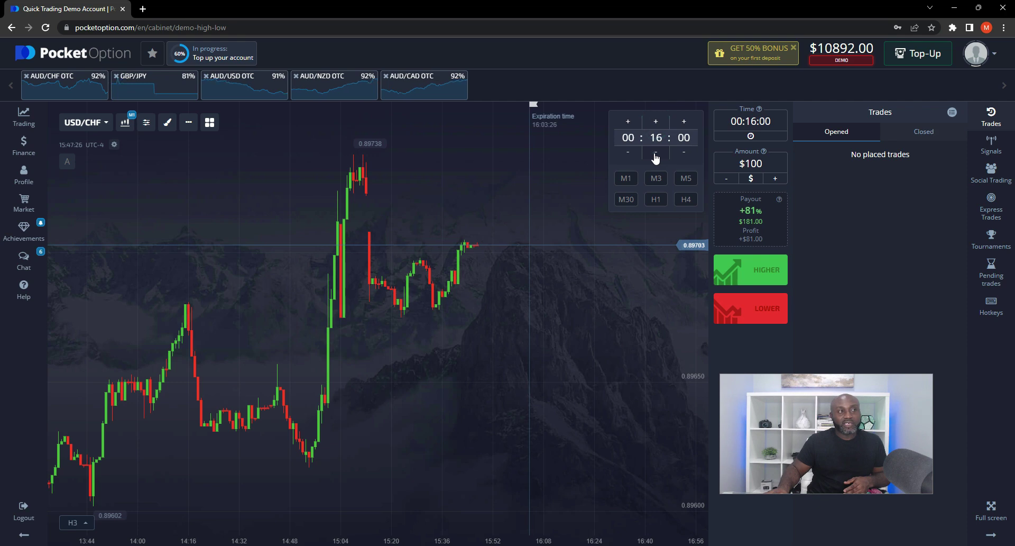
click(655, 153)
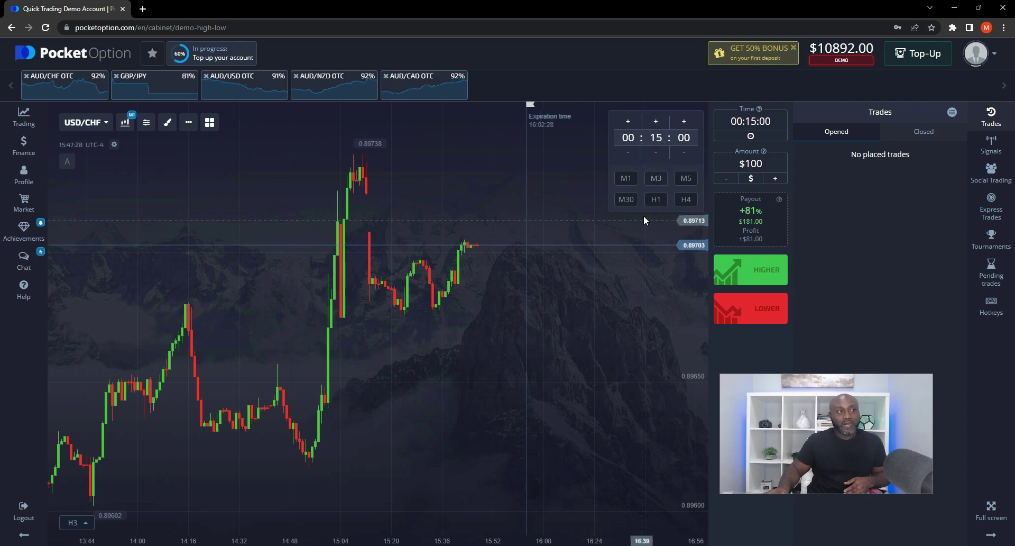
click(869, 225)
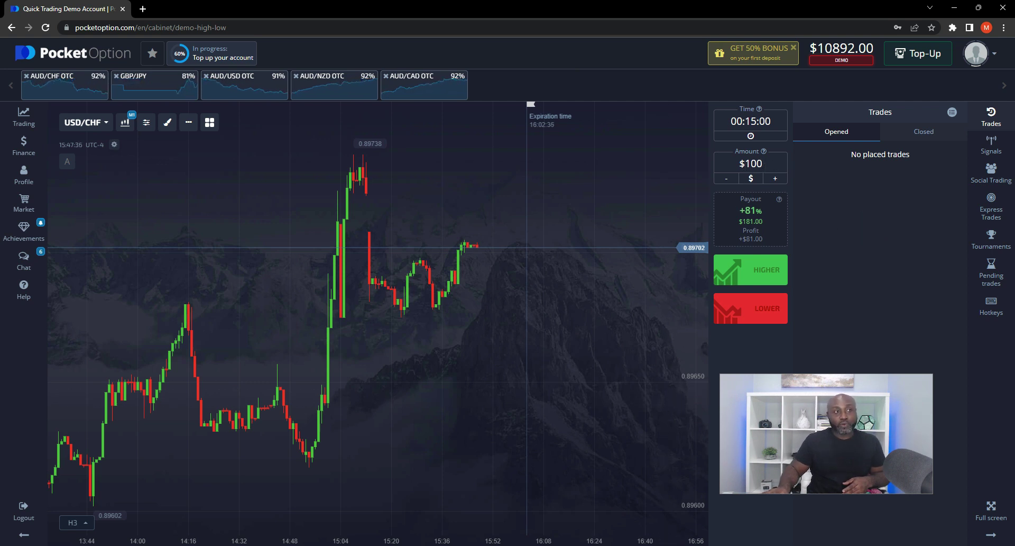
- Confirm the LOWER direction in the signal note and place a $100 LOWER trade on USD/CHF
click(676, 491)
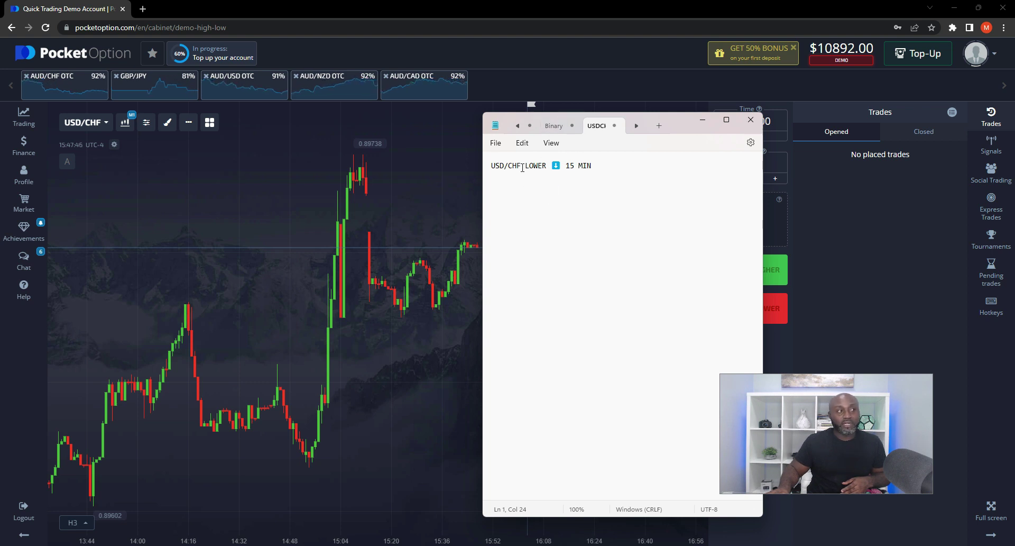
drag(524, 165, 559, 166)
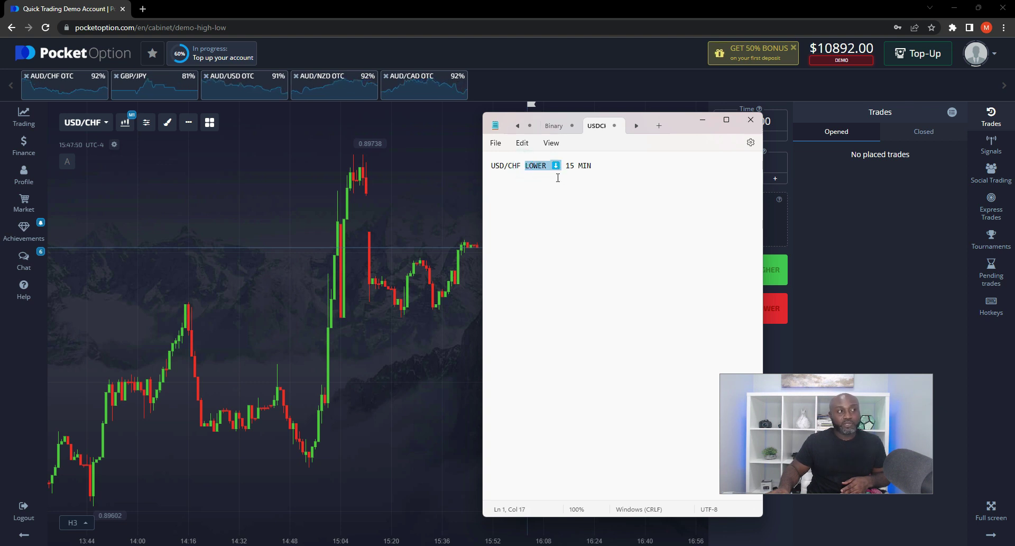
click(614, 65)
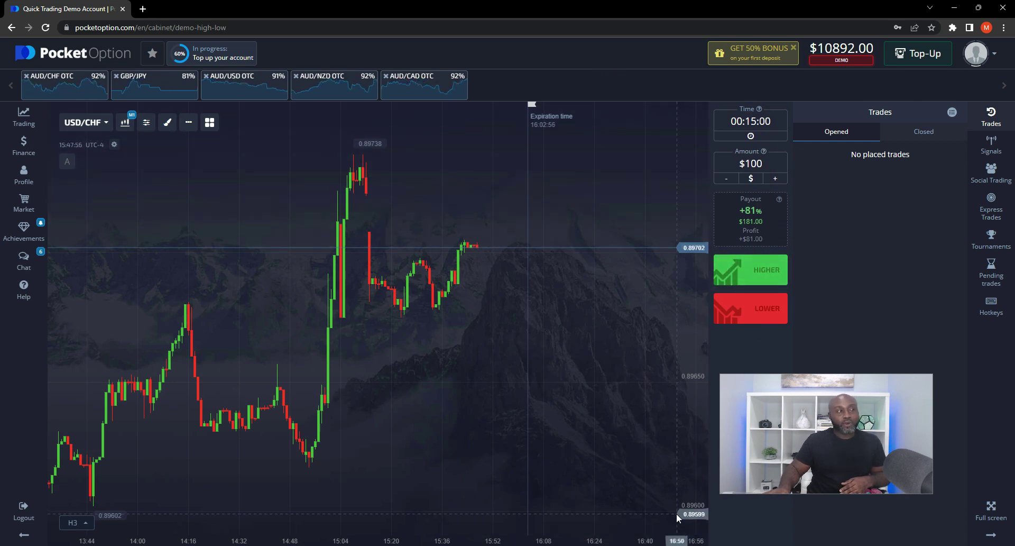
click(762, 315)
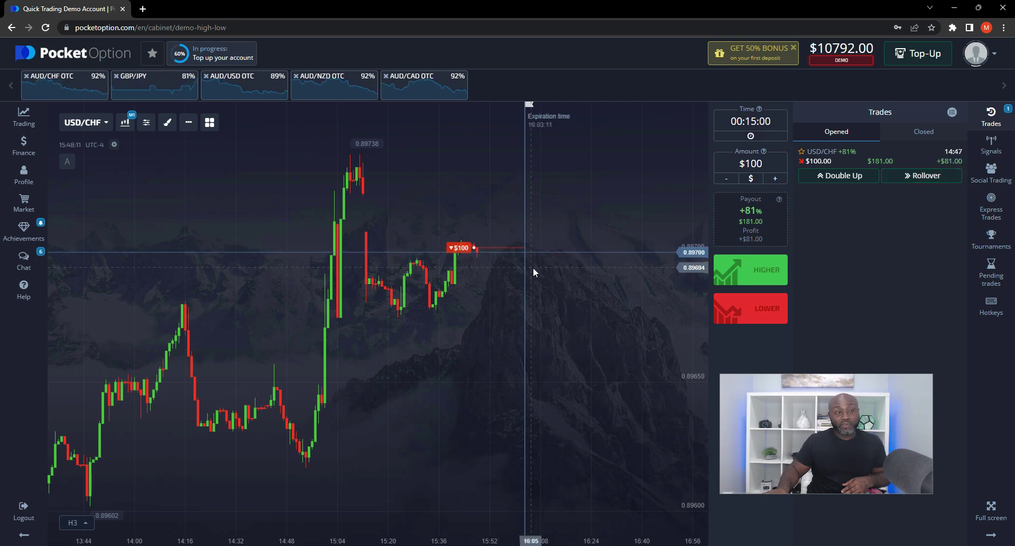
- Examine the open trade's entry point and expiration time on the USD/CHF chart
scroll(485, 299, up, 1)
scroll(485, 300, up, 1)
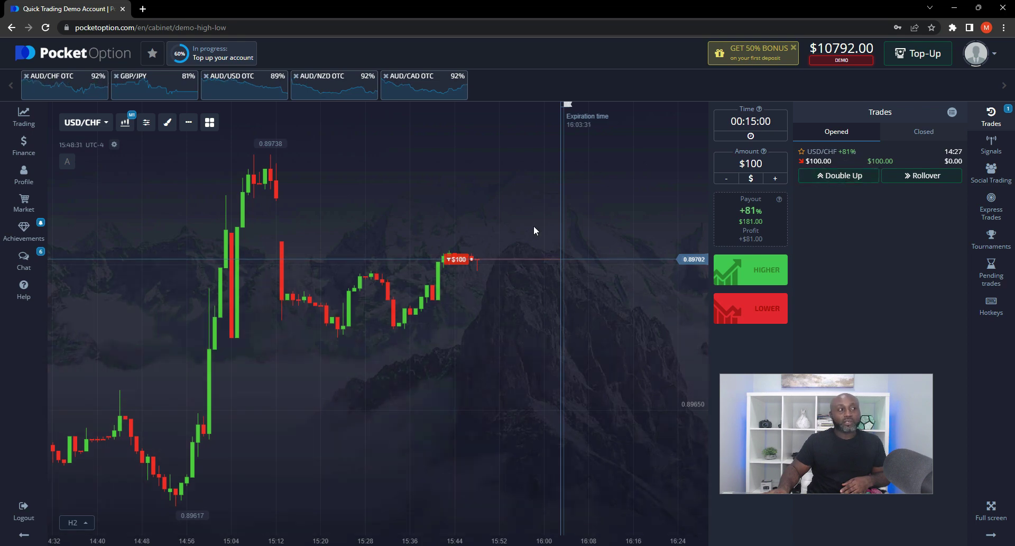
scroll(483, 286, up, 4)
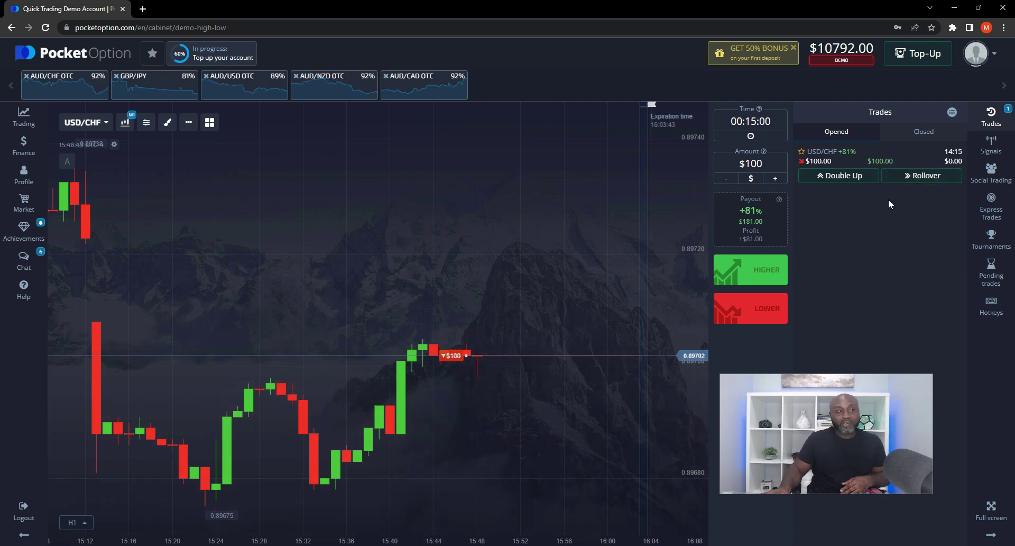
scroll(528, 360, down, 1)
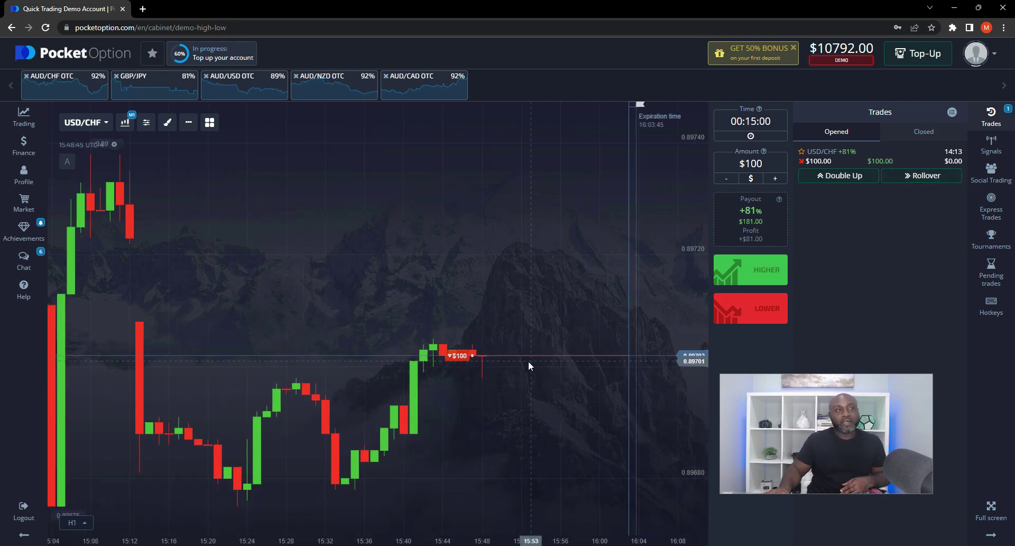
scroll(528, 361, down, 2)
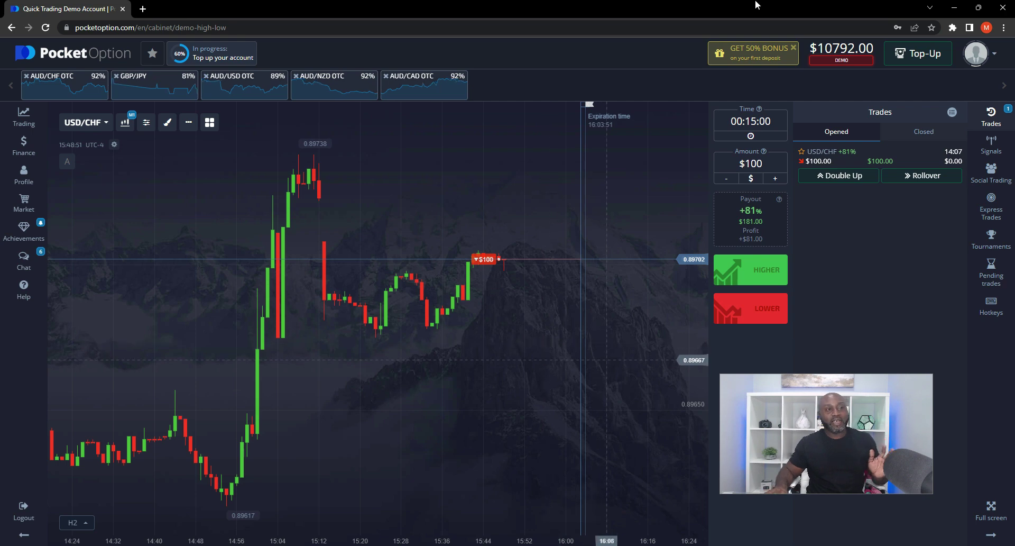
- Switch the chart to the AUD/CAD OTC currency pair and close the asset list
click(85, 122)
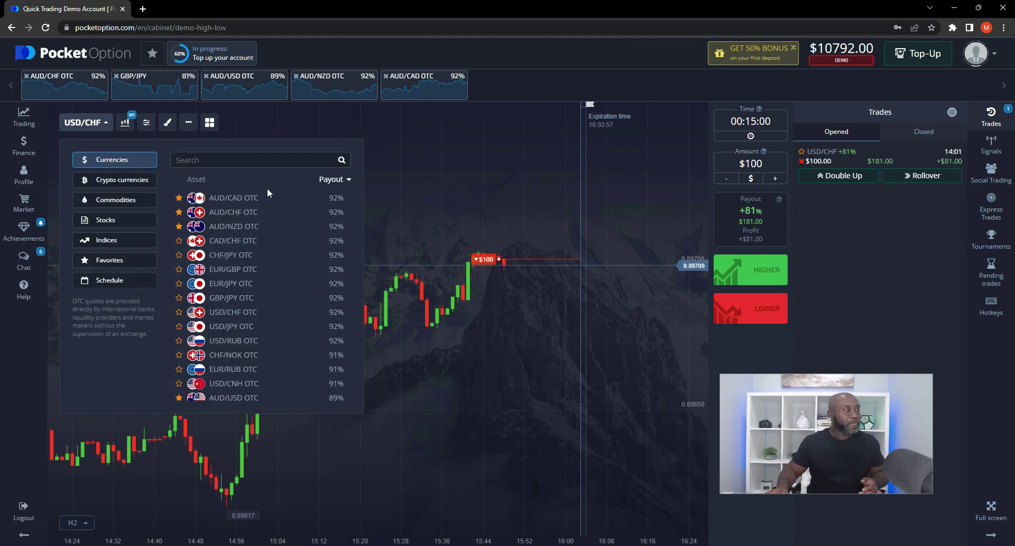
click(257, 196)
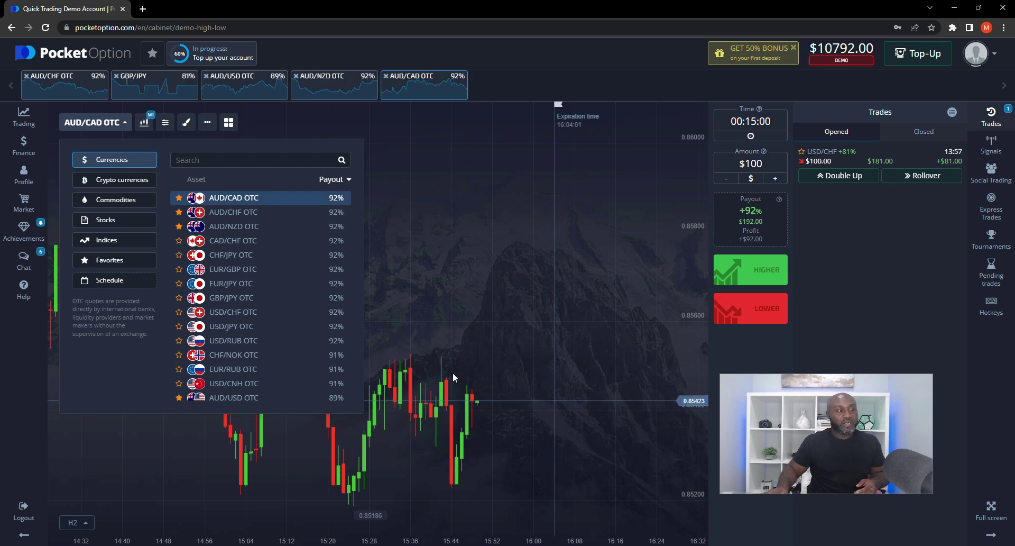
click(470, 294)
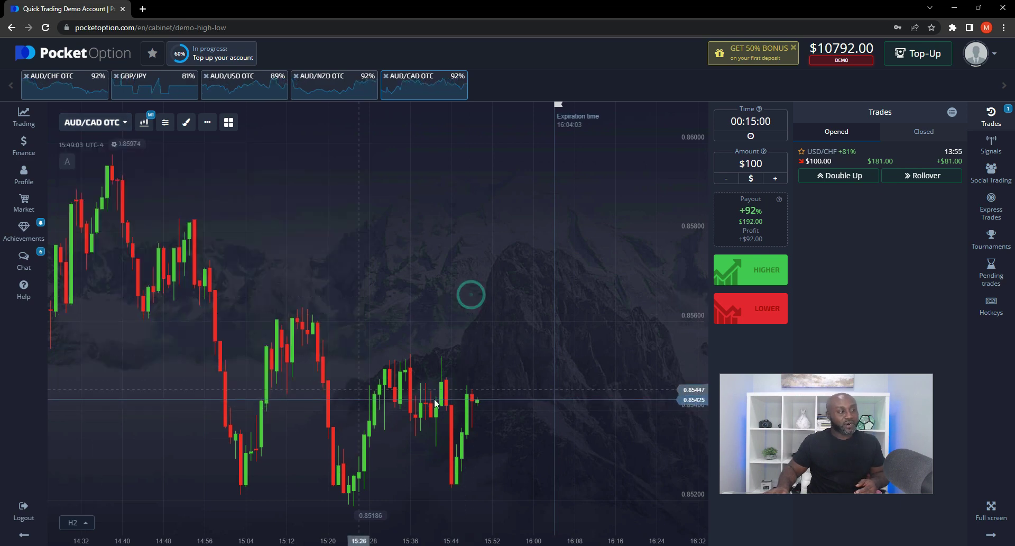
- Set the expiration duration to 10 minutes (00:10:00) and place a $100 LOWER trade on AUD/CAD OTC
click(761, 121)
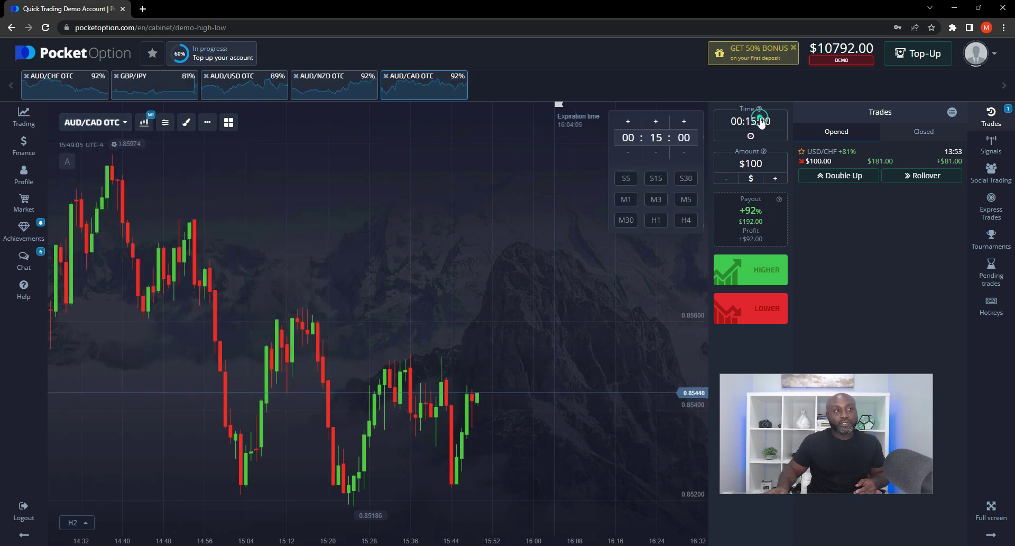
click(660, 137)
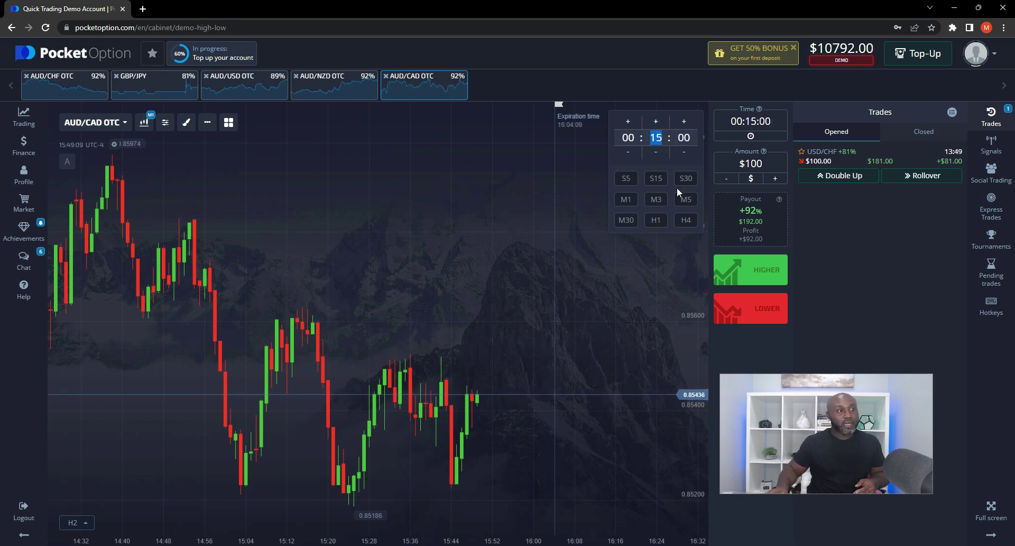
text(5)
click(657, 121)
click(657, 121)
click(657, 121)
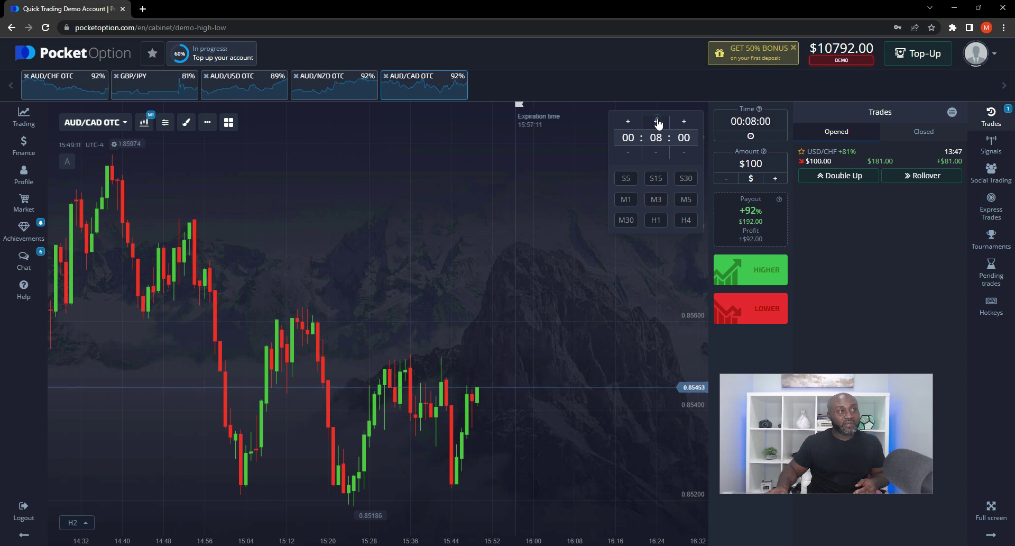
click(657, 121)
click(657, 121)
click(657, 121)
click(655, 151)
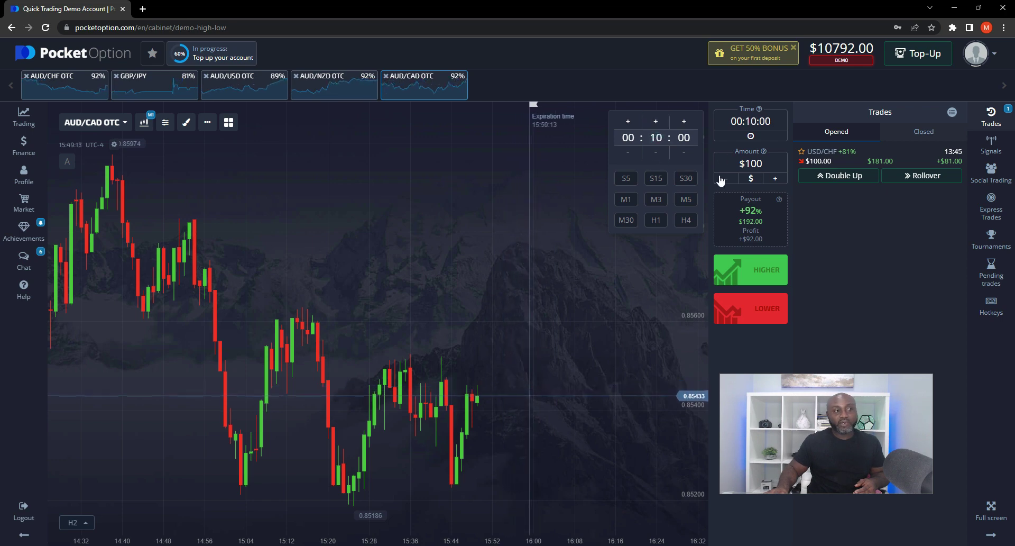
click(870, 242)
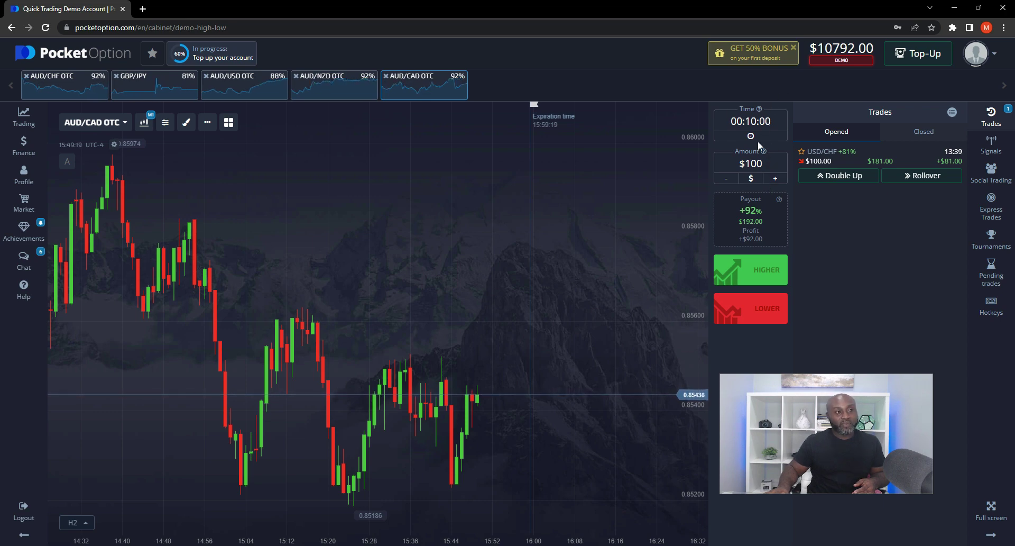
click(774, 320)
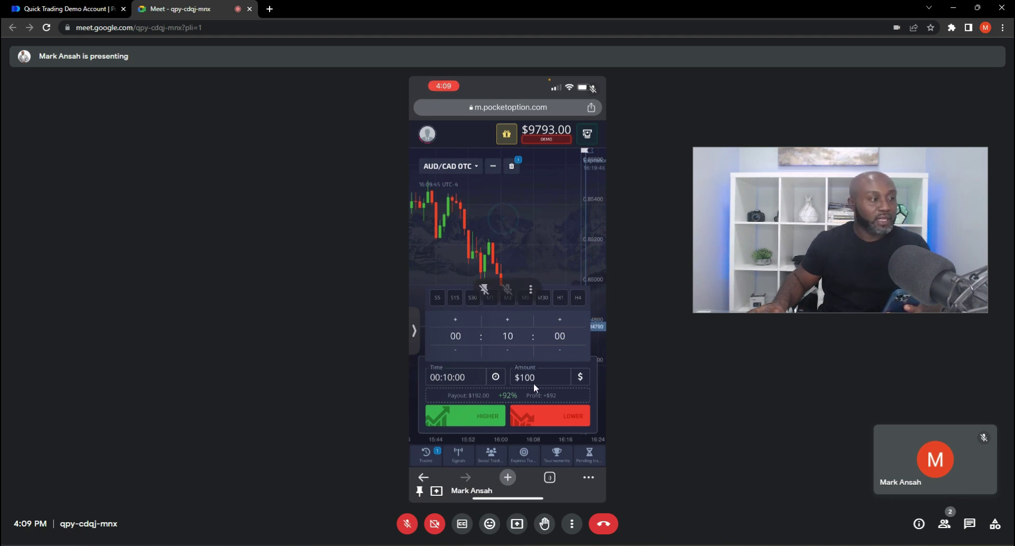
- Switch to the Notepad signal notes and change the CHF/JPY HIGH signal's duration to 5 MIN
key(alt+Tab)
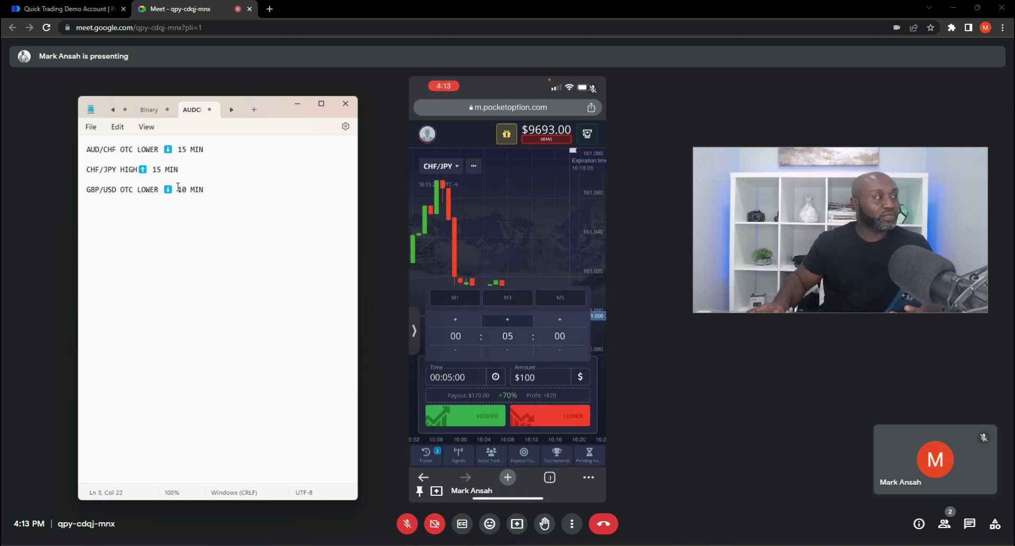
click(158, 173)
key(BackSpace)
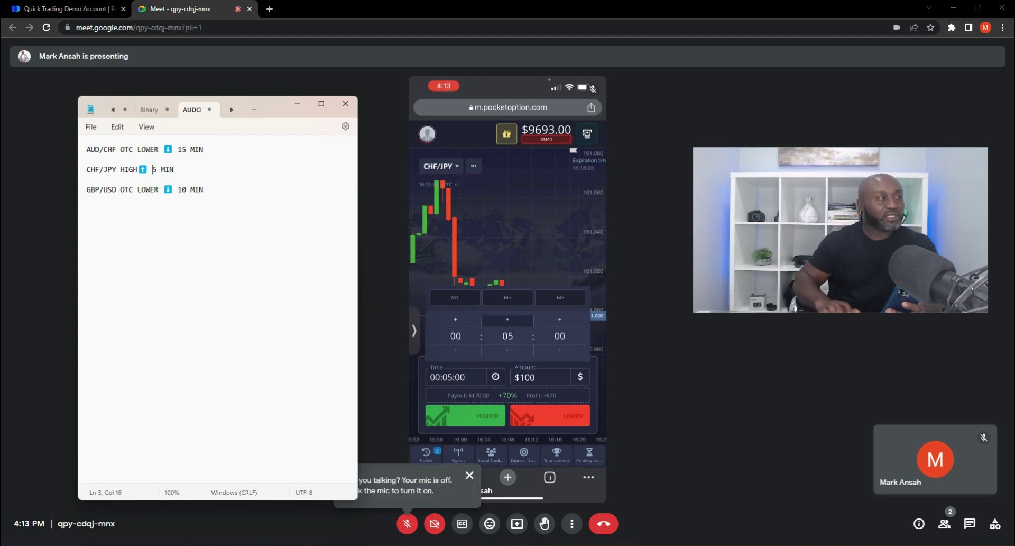
click(181, 265)
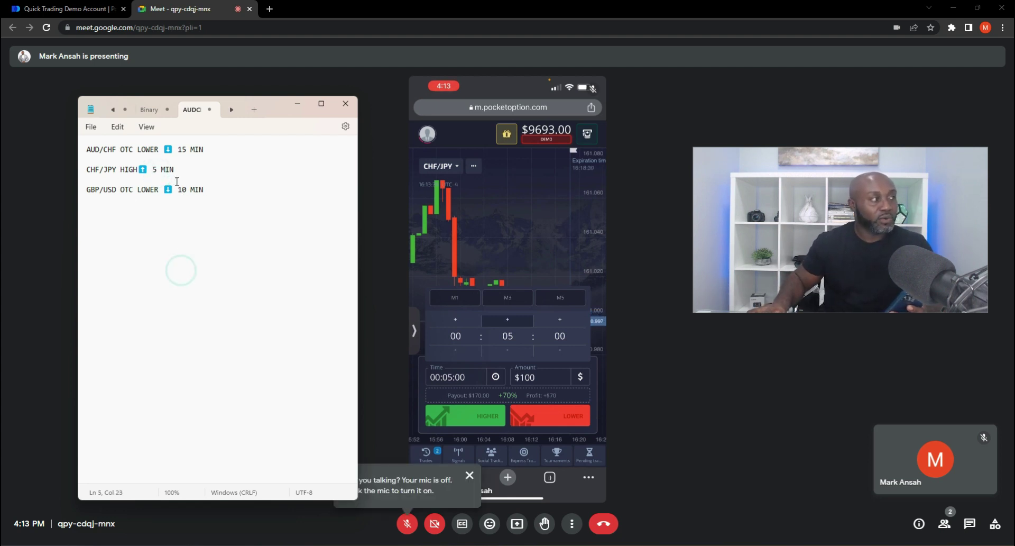
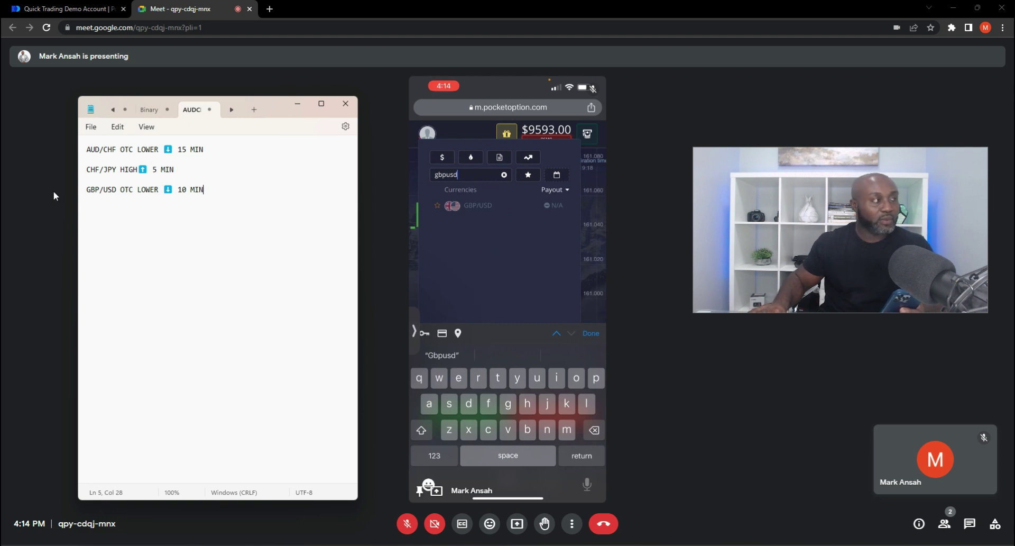
- Change the currency pair in the third signal note, the OTC LOWER 10 MIN line, to EUR/GBP
double_click(92, 189)
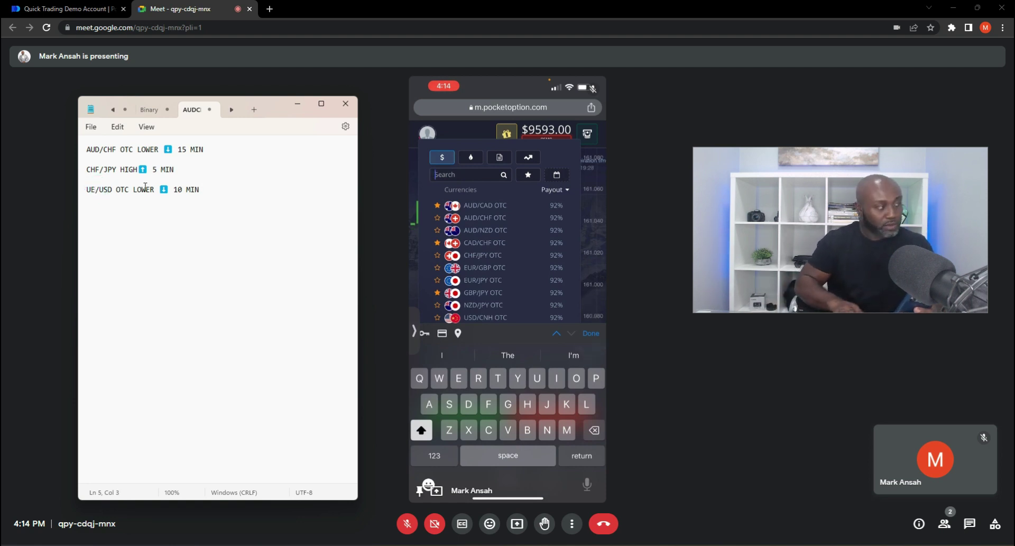
key(BackSpace)
text(EUR)
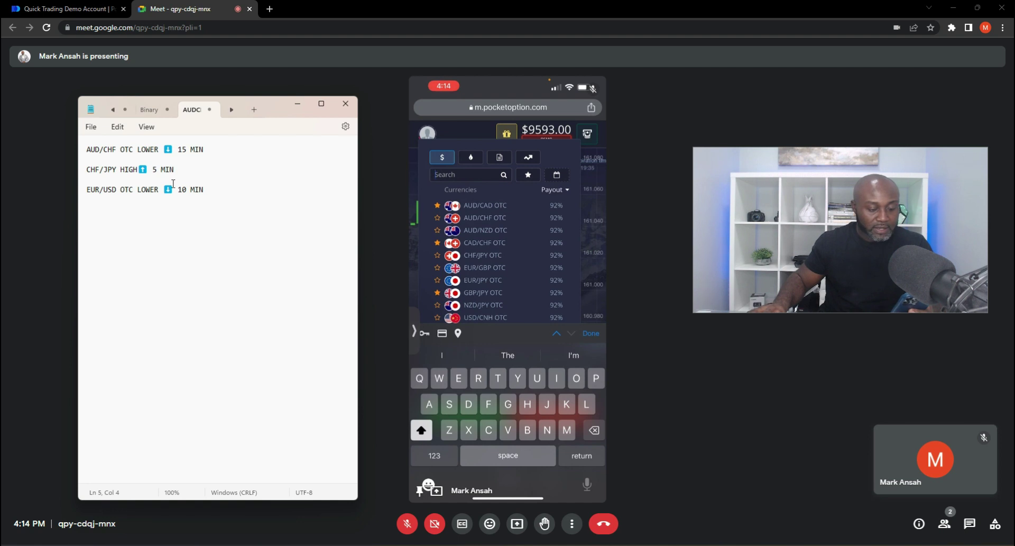
double_click(112, 191)
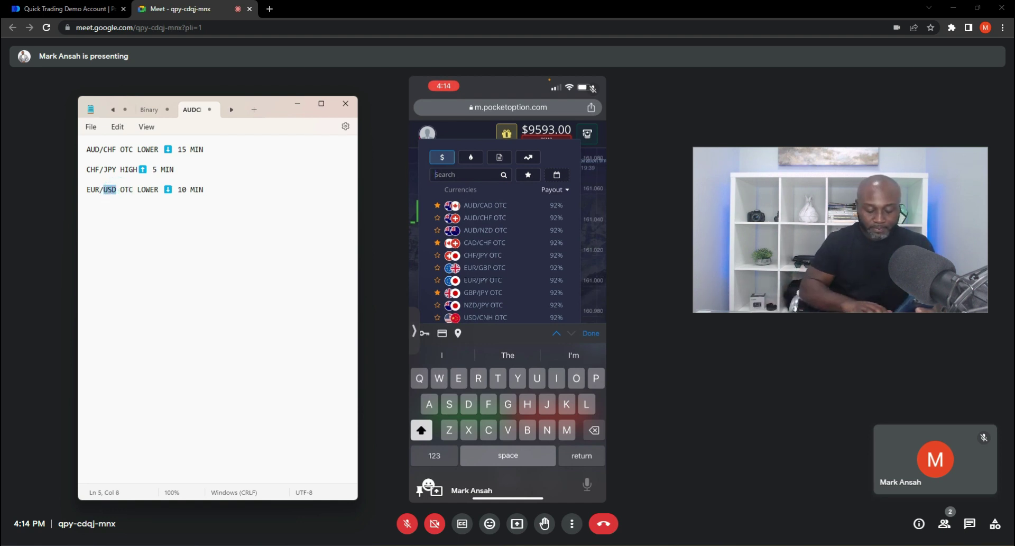
text(GBP)
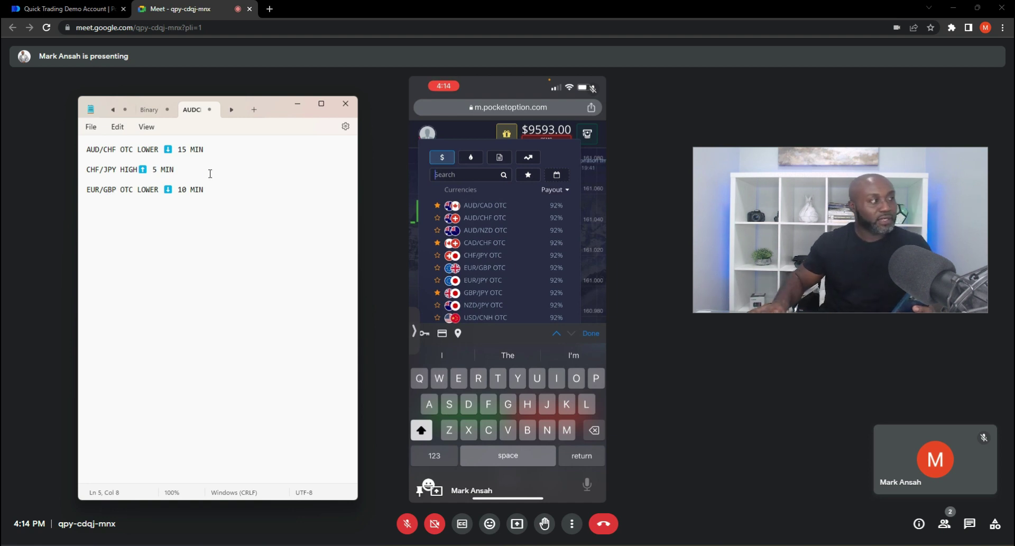
click(218, 189)
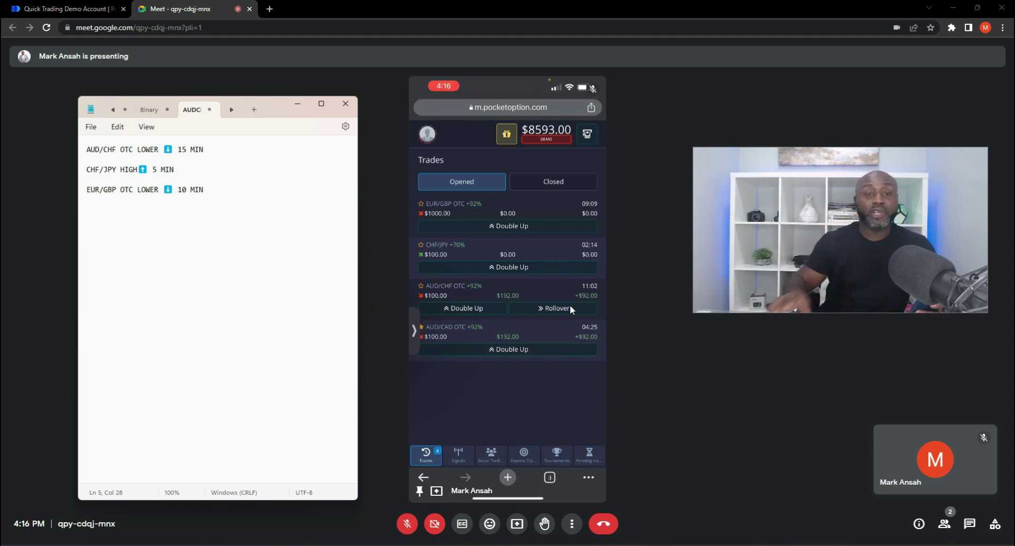
mouse_move(539, 306)
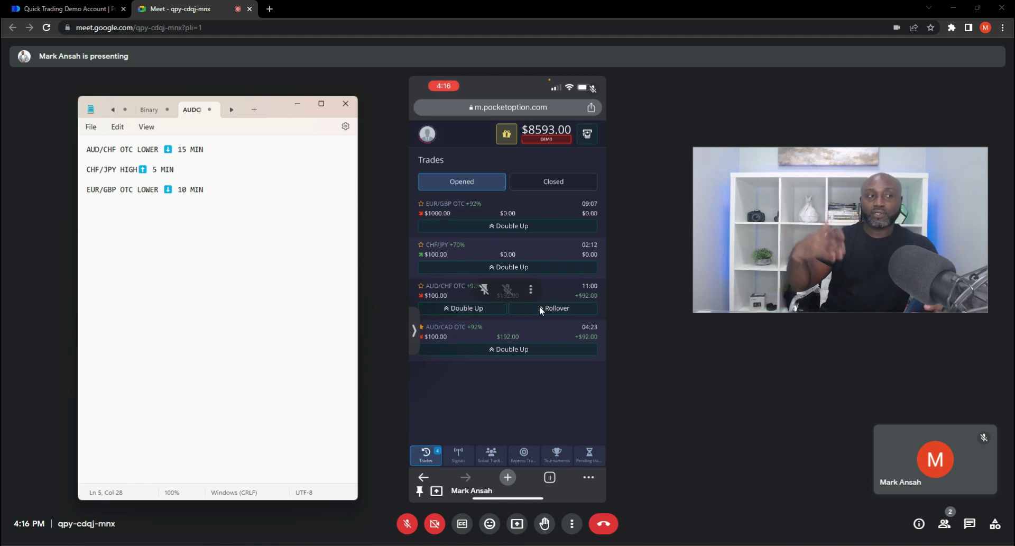